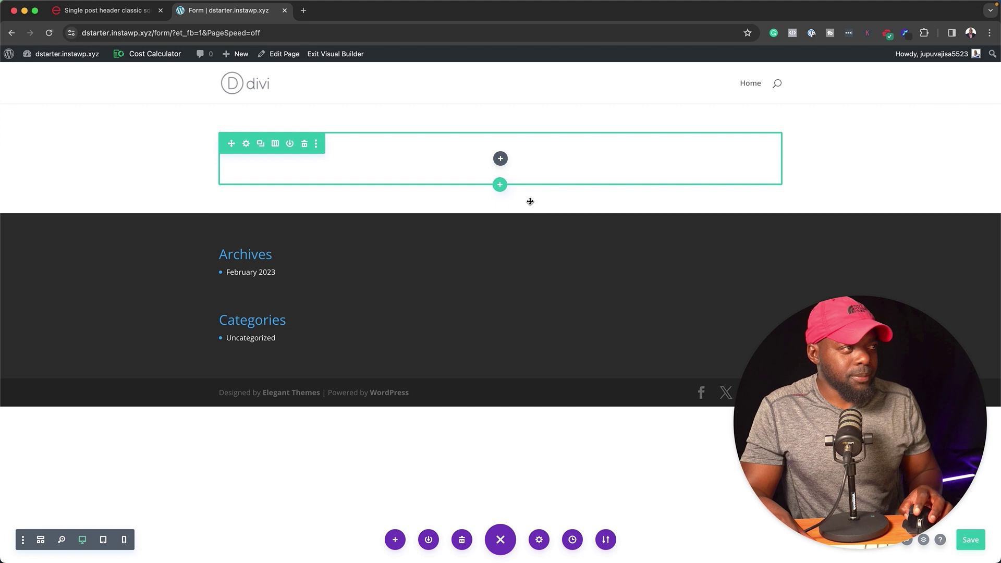
Step: Search the module list for 'text' and add a Text module with placeholder paragraph to the row
left_click(502, 159)
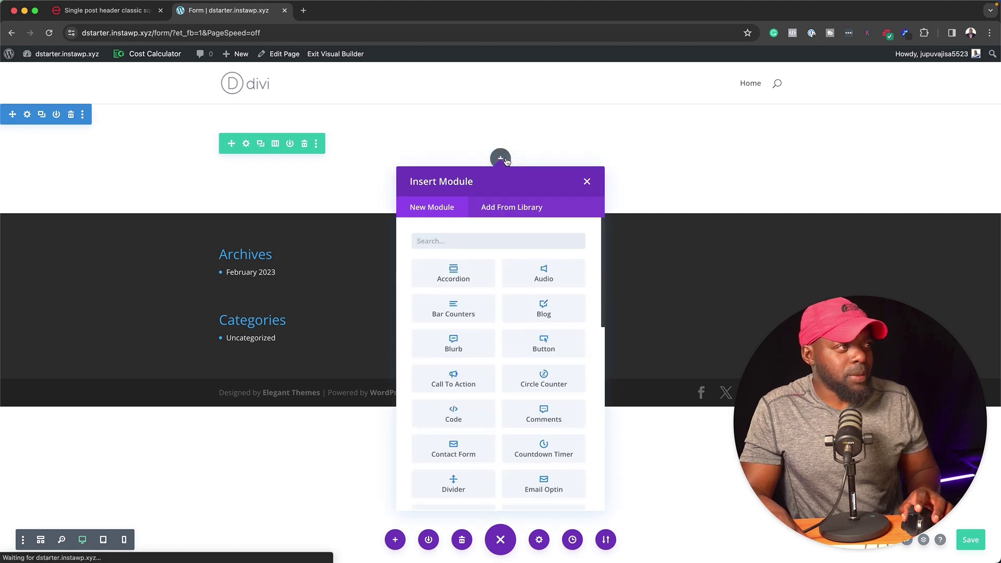
type("text")
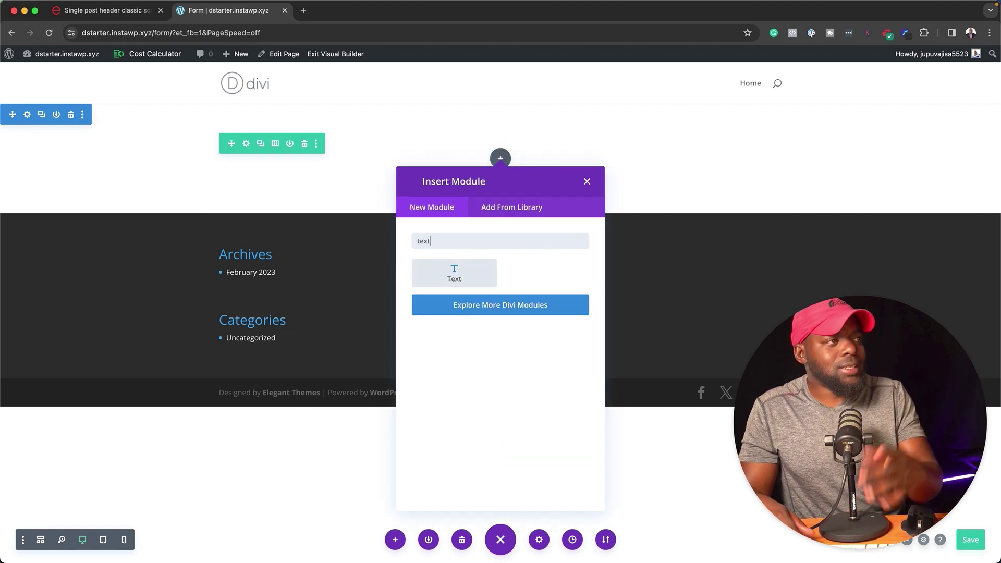
left_click(484, 270)
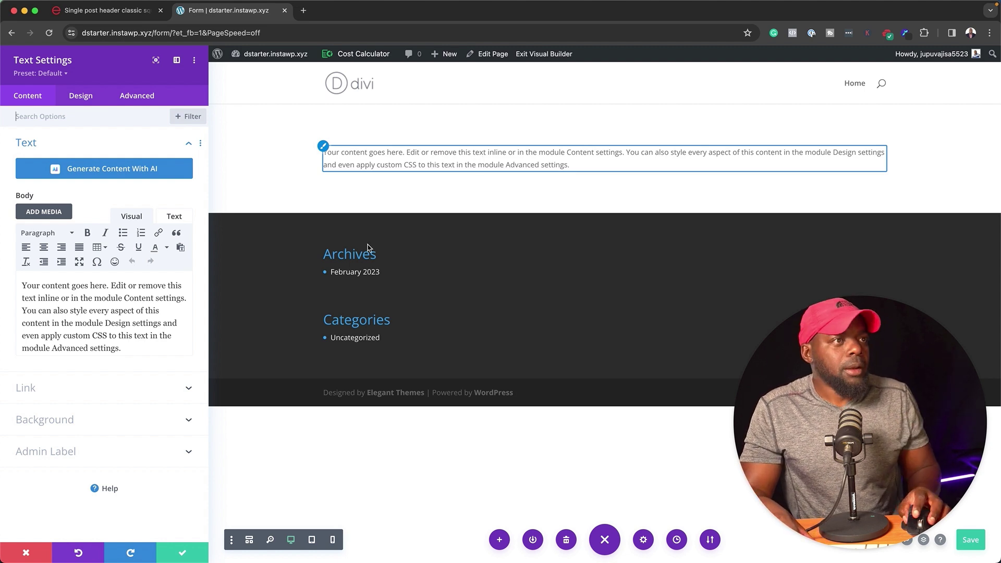
Step: Save the Text module and close its Text Settings panel
left_click(182, 553)
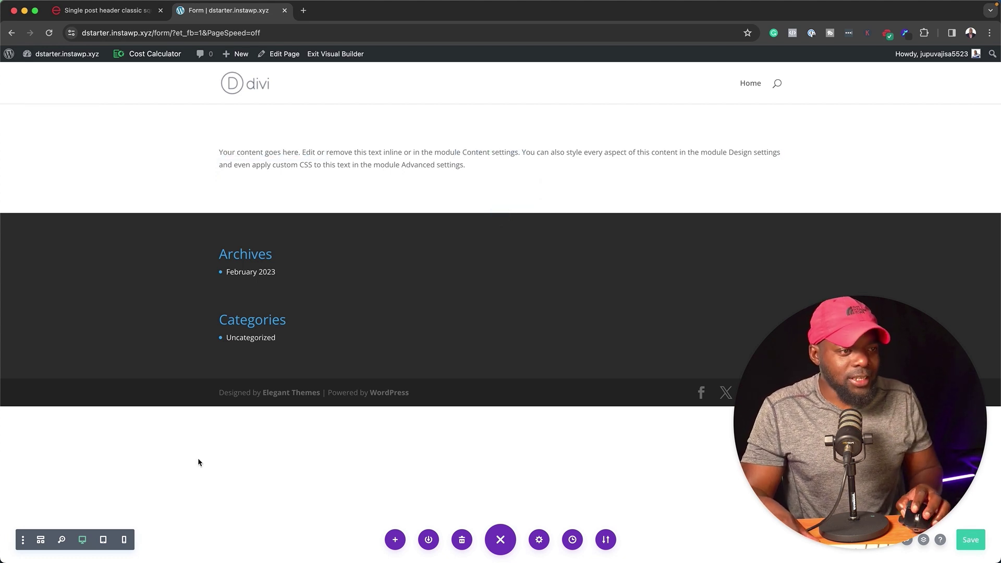
Step: In Builder Settings, enable the Click Mode, Hover Mode and Grid Mode toolbar icons
left_click(24, 540)
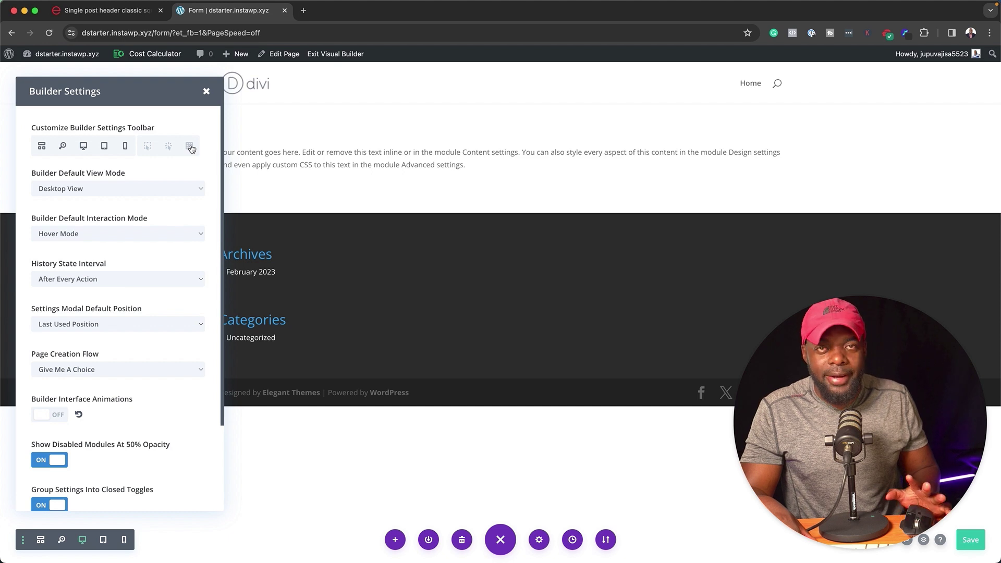
left_click(148, 147)
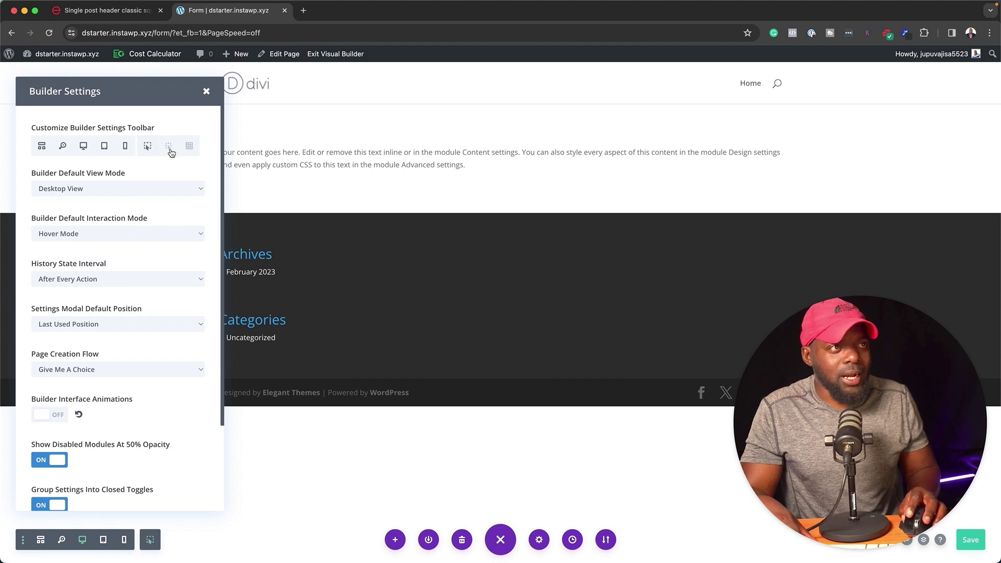
left_click(169, 148)
left_click(189, 148)
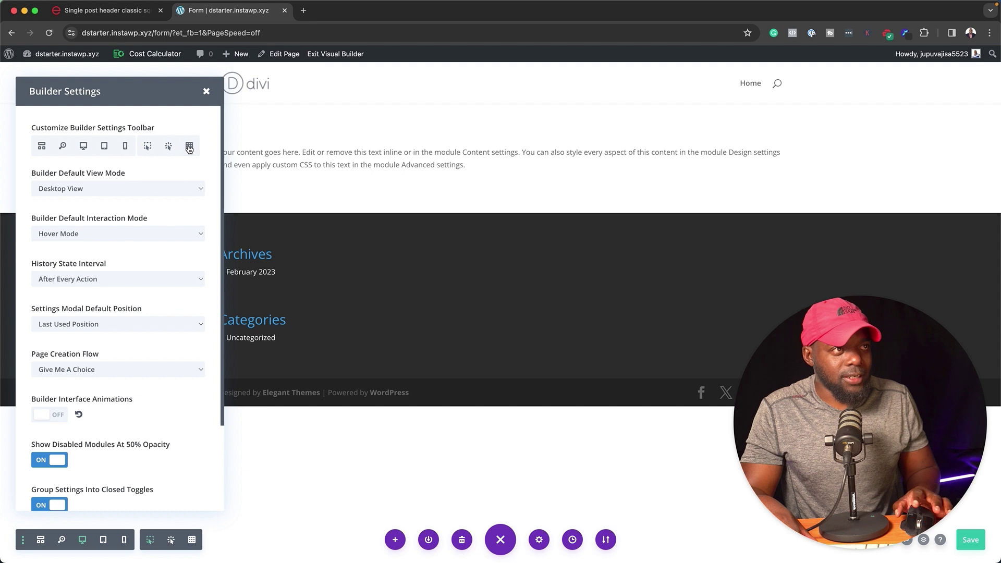
Step: Close Builder Settings and switch on grid mode to outline the section, row and Text module
left_click(207, 93)
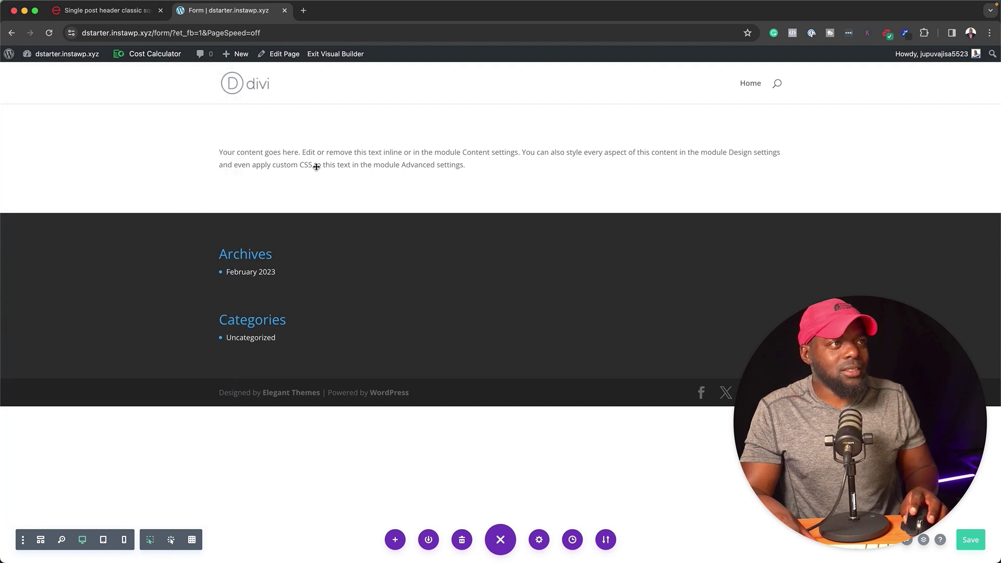
mouse_move(418, 154)
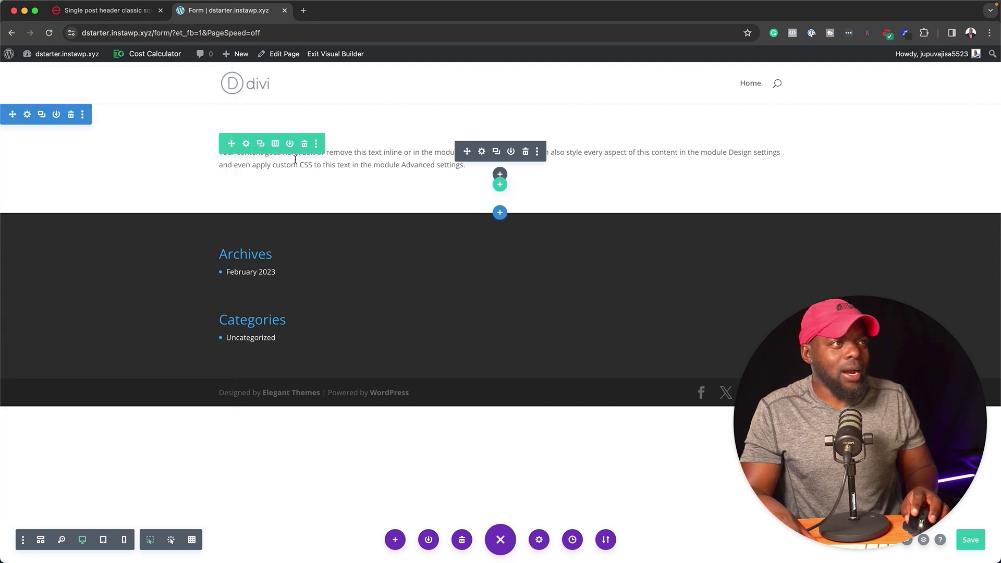
left_click(193, 541)
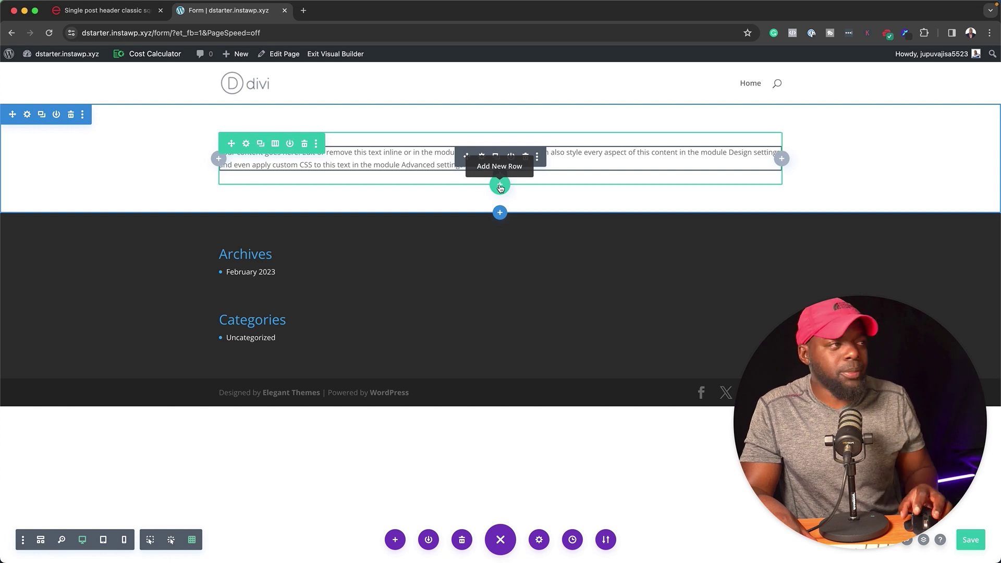
Step: Add a two-column row below the text with a Blurb module in the left column
left_click(500, 186)
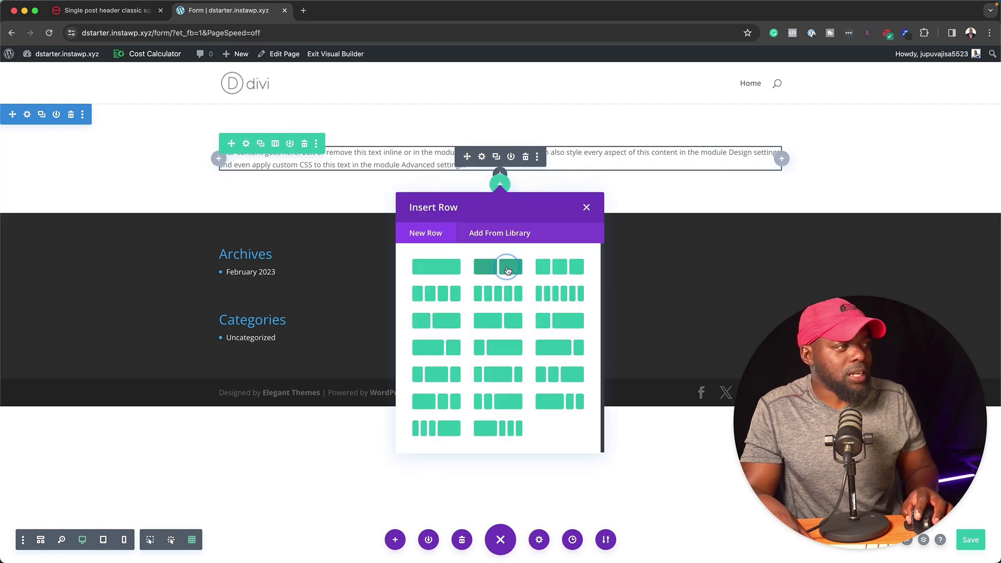
left_click(498, 268)
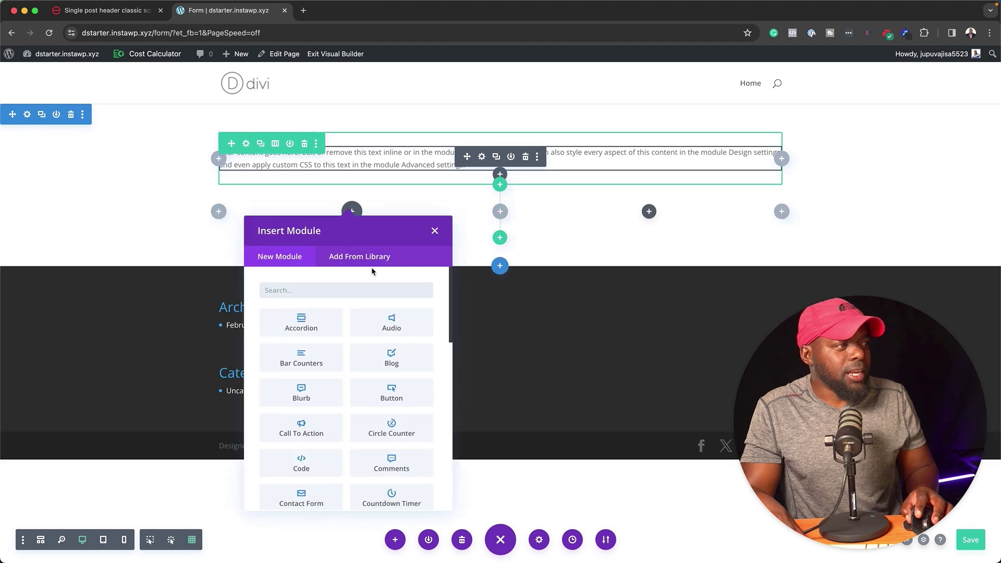
left_click(308, 394)
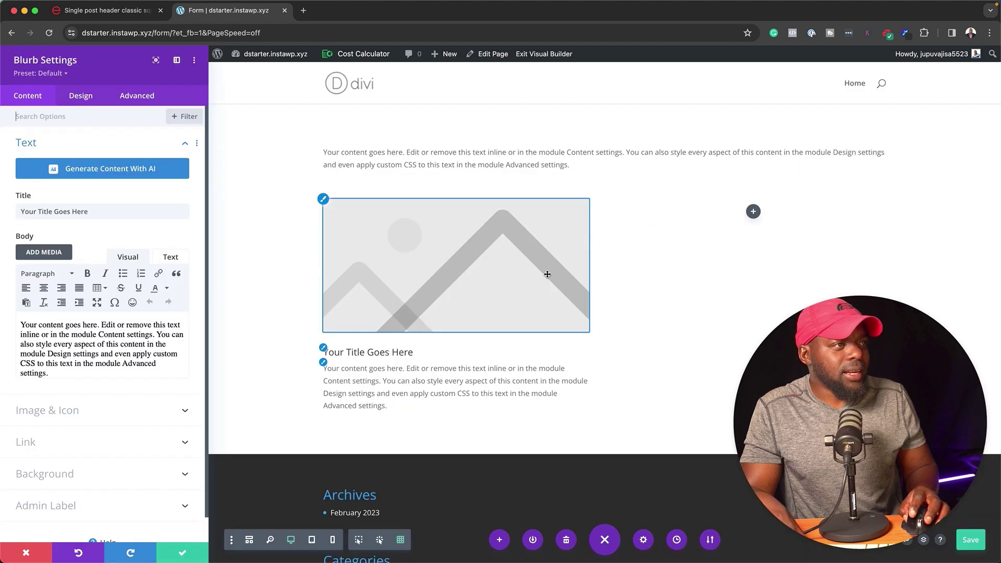
left_click(180, 553)
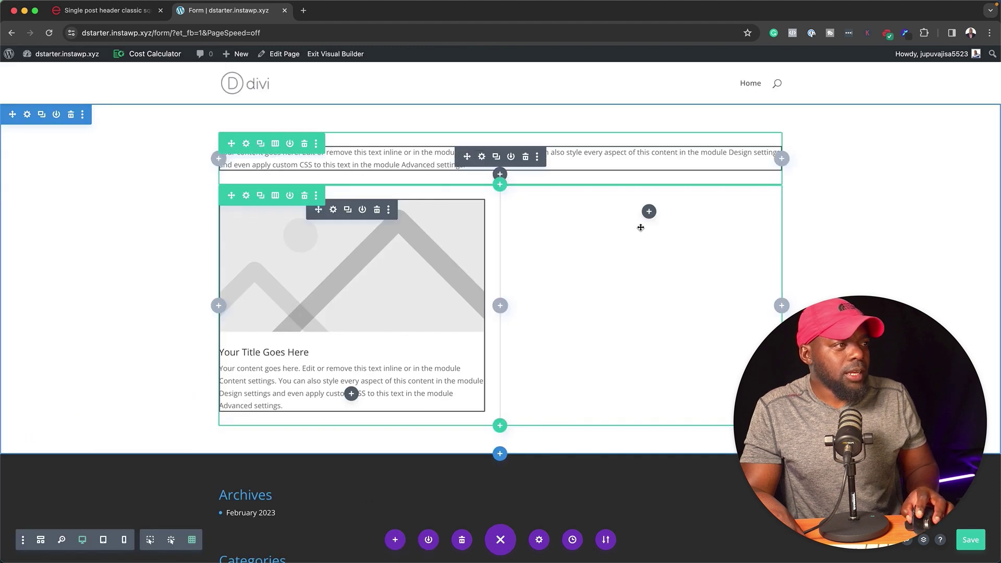
Step: Open the right column's Insert Module list and scroll down to the Image module
left_click(648, 211)
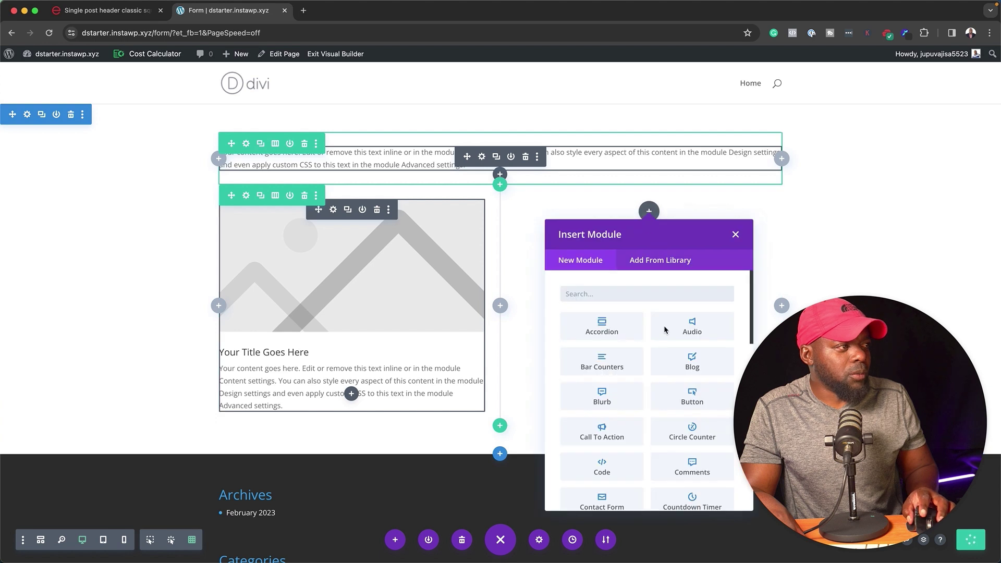
scroll(633, 428, "down", 2)
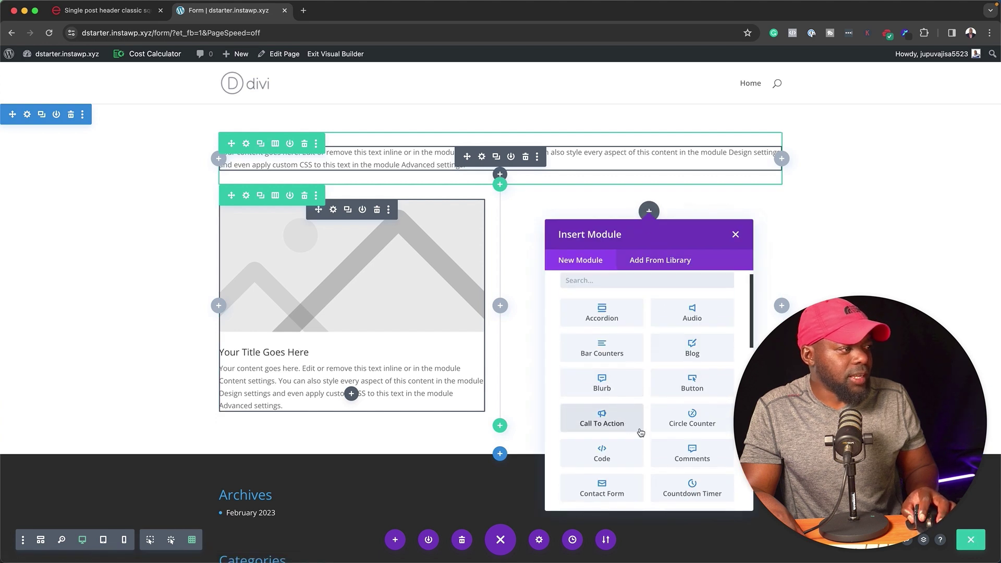
scroll(640, 432, "down", 5)
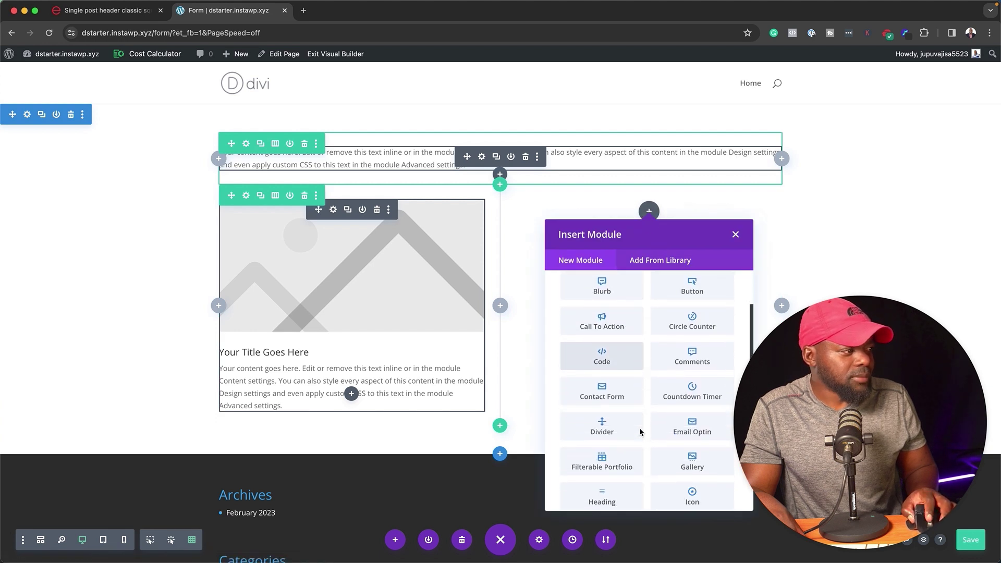
scroll(639, 428, "down", 4)
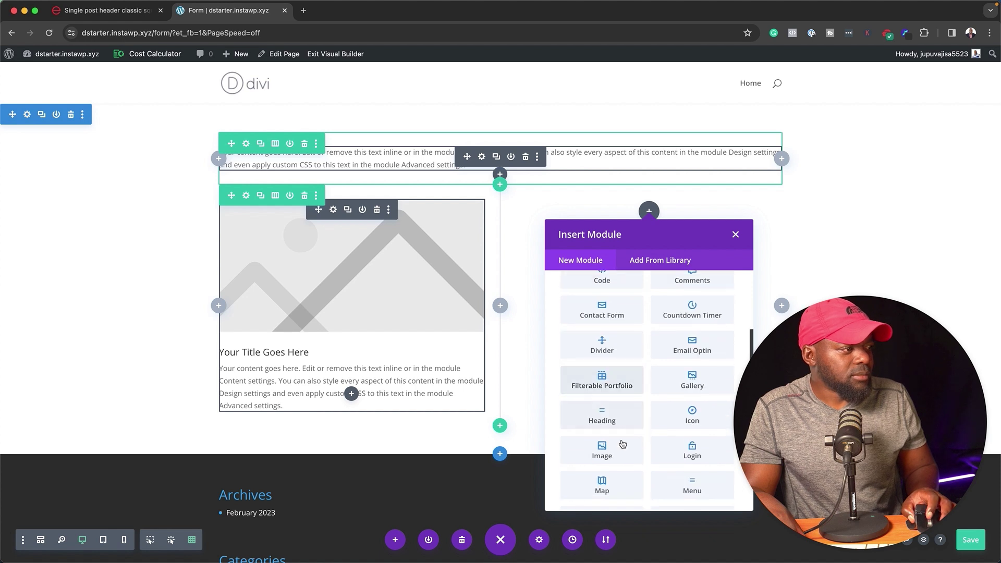
Step: Add an Image module to the right column, keep its placeholder picture without choosing media, and save
left_click(611, 452)
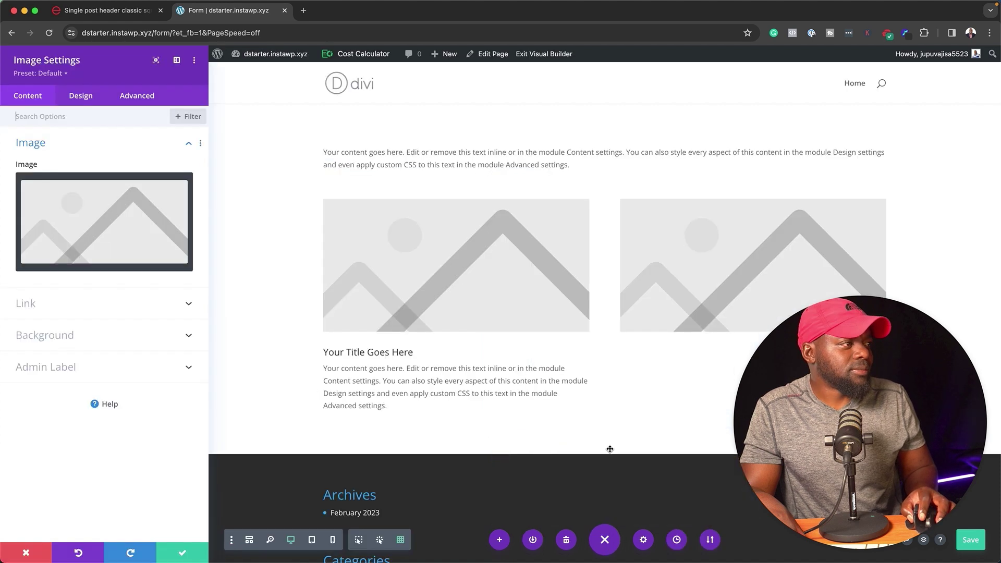
left_click(96, 225)
left_click(202, 97)
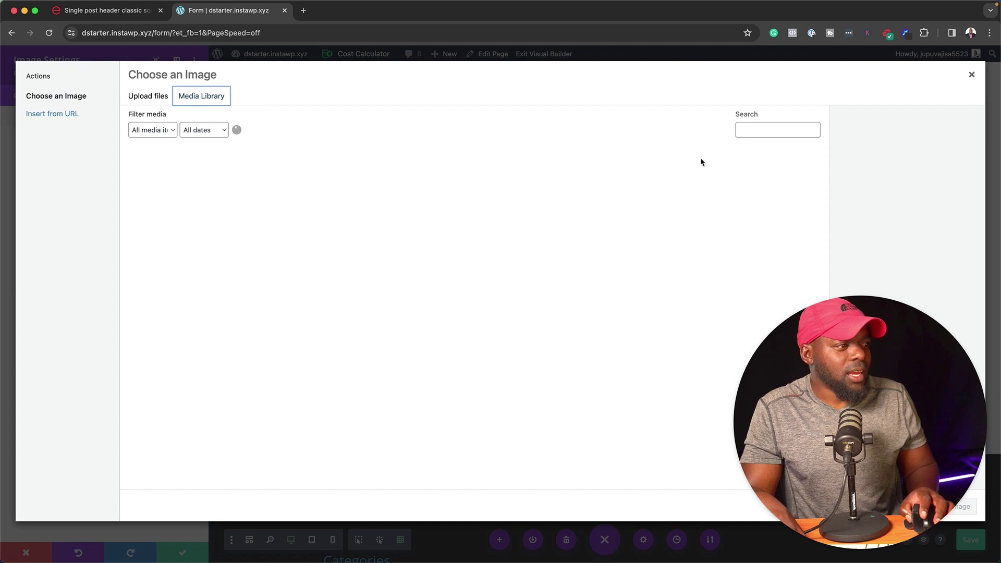
left_click(971, 75)
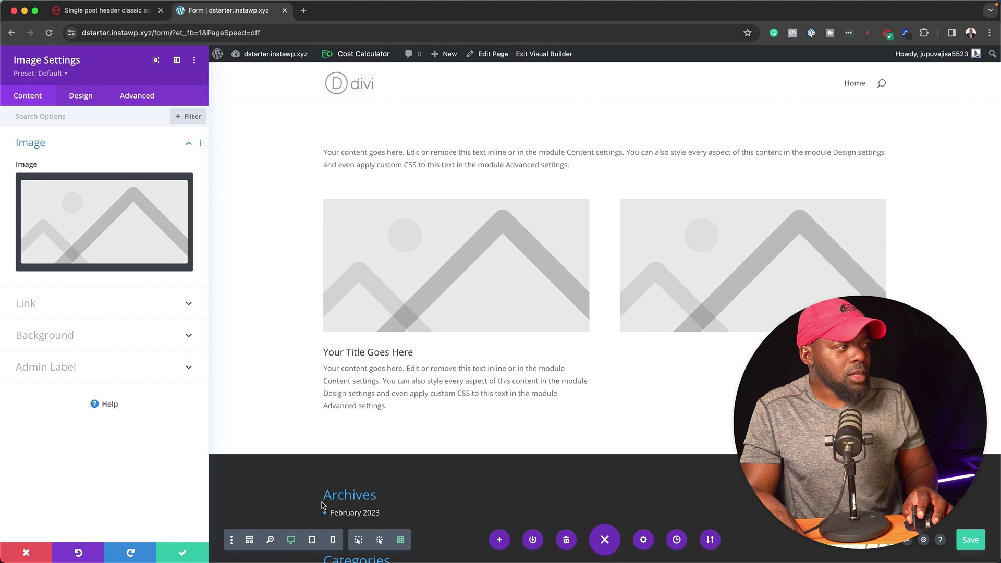
left_click(182, 555)
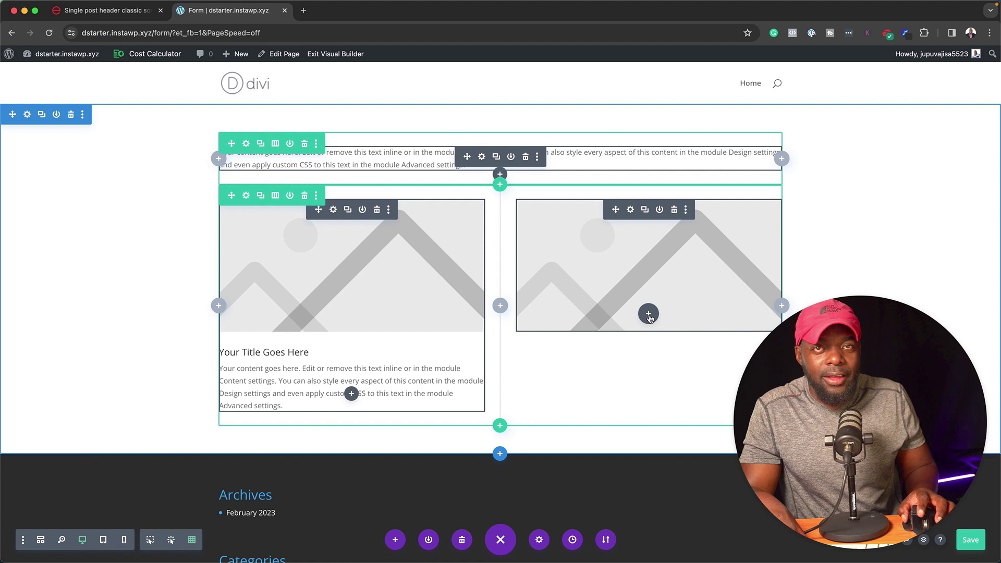
Step: Add a Text module under the right-column image and give it about 89px top spacing
left_click(648, 315)
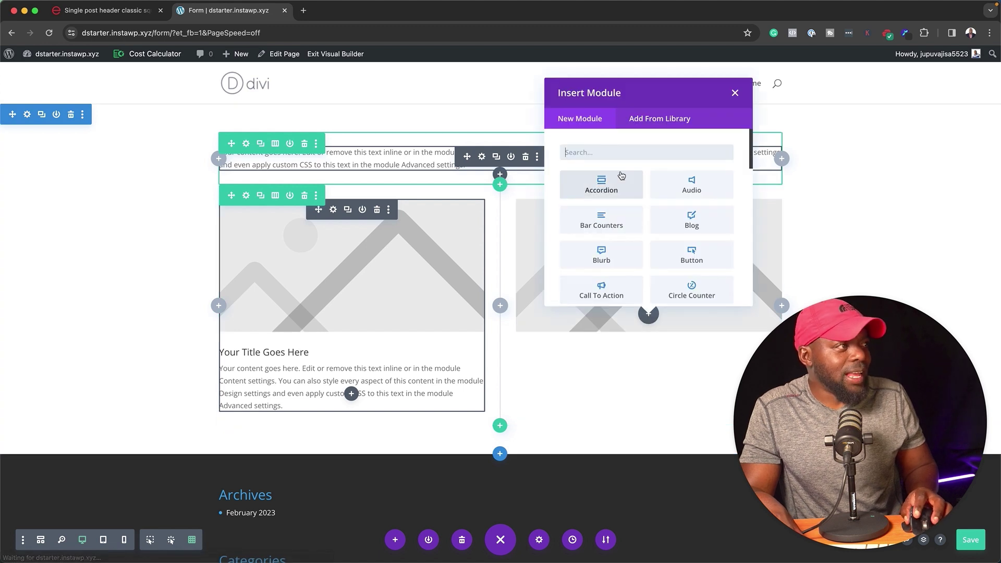
type("text")
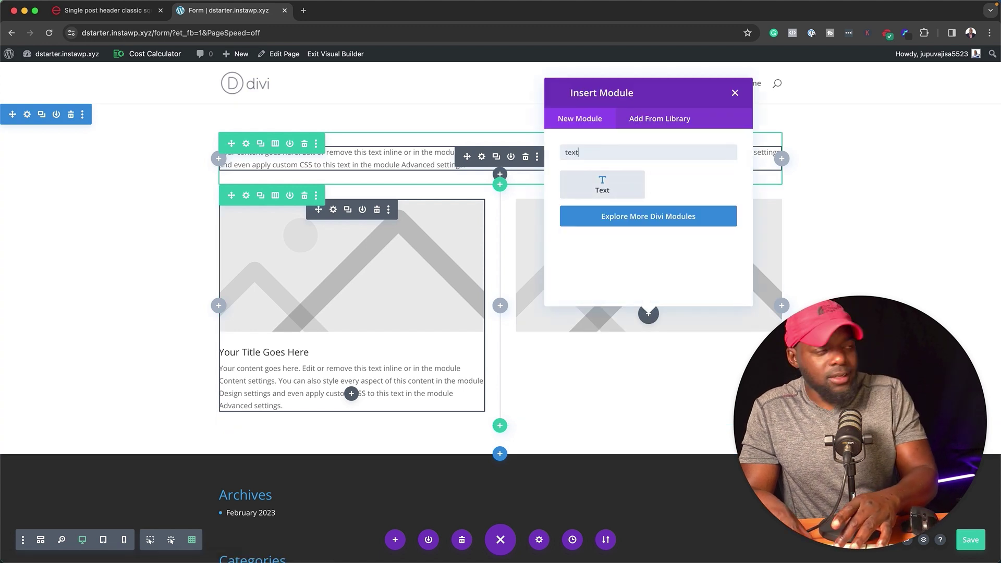
left_click(630, 184)
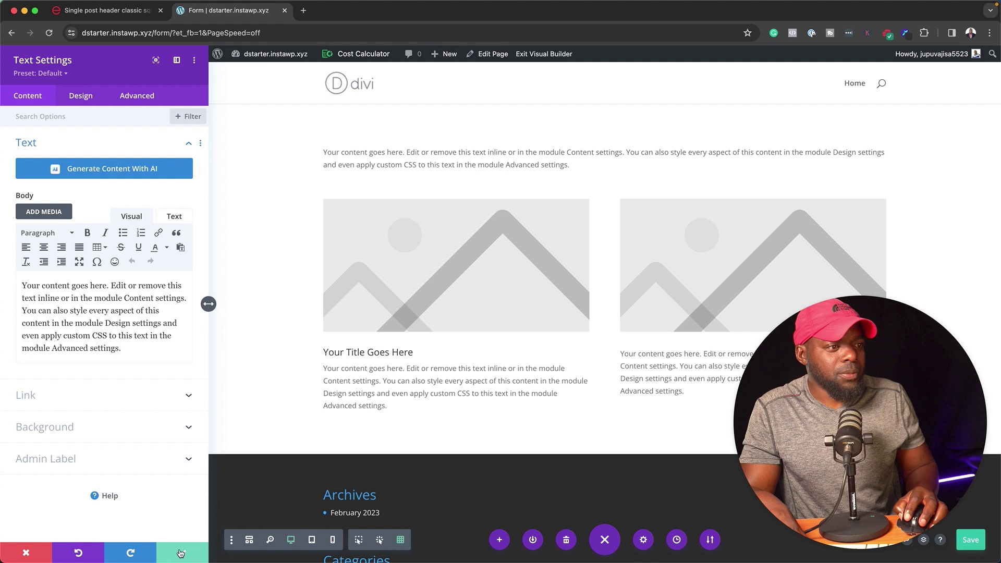
left_click(179, 554)
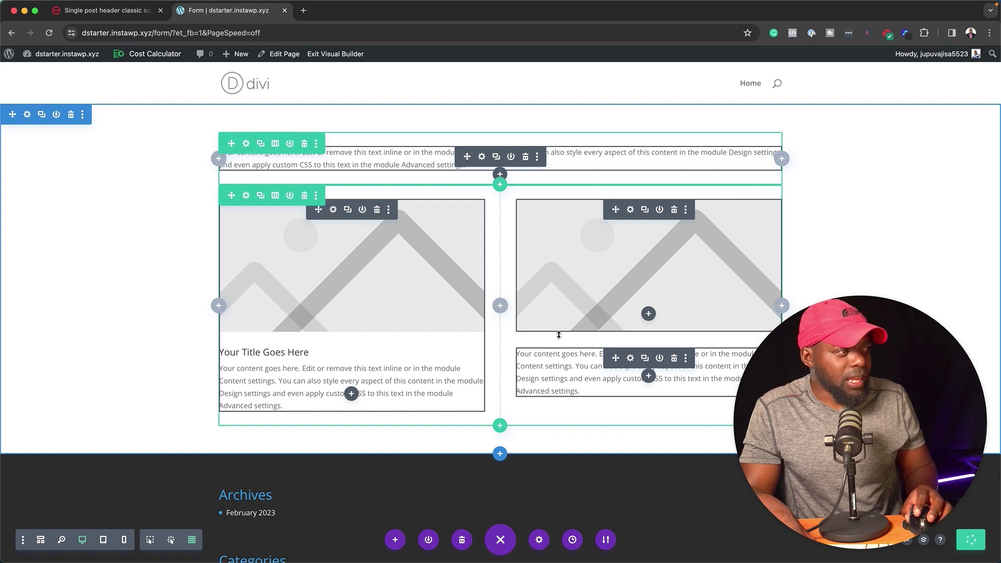
left_click_drag(558, 342, 548, 371)
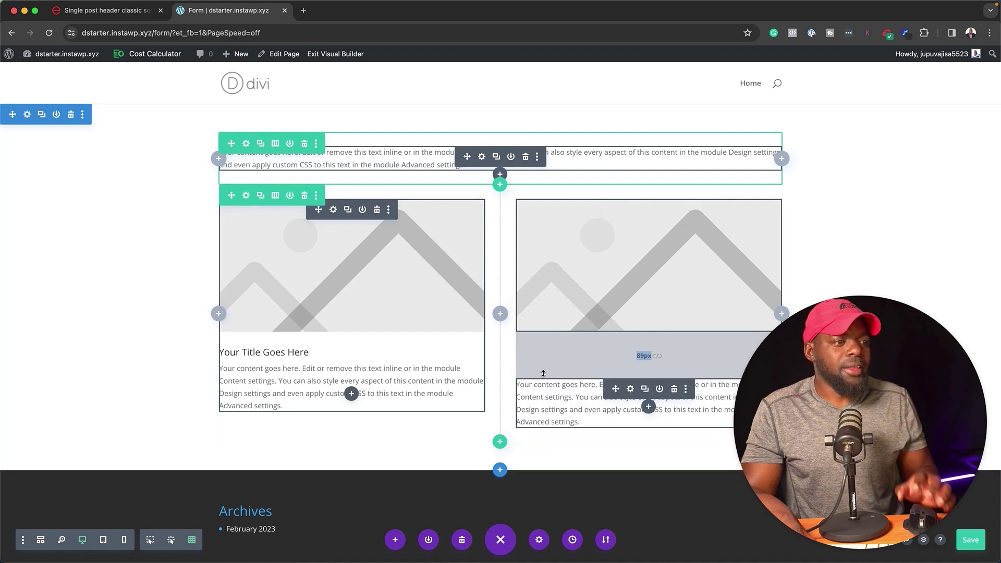
Step: Switch grid mode off, then bring up the Blurb module's controls by hovering and clicking it
left_click(172, 541)
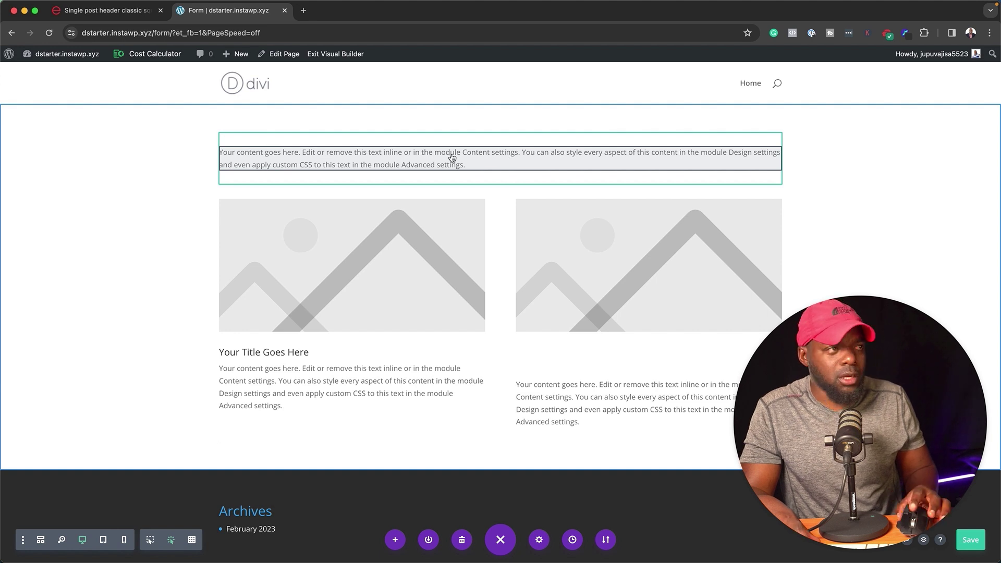
mouse_move(451, 158)
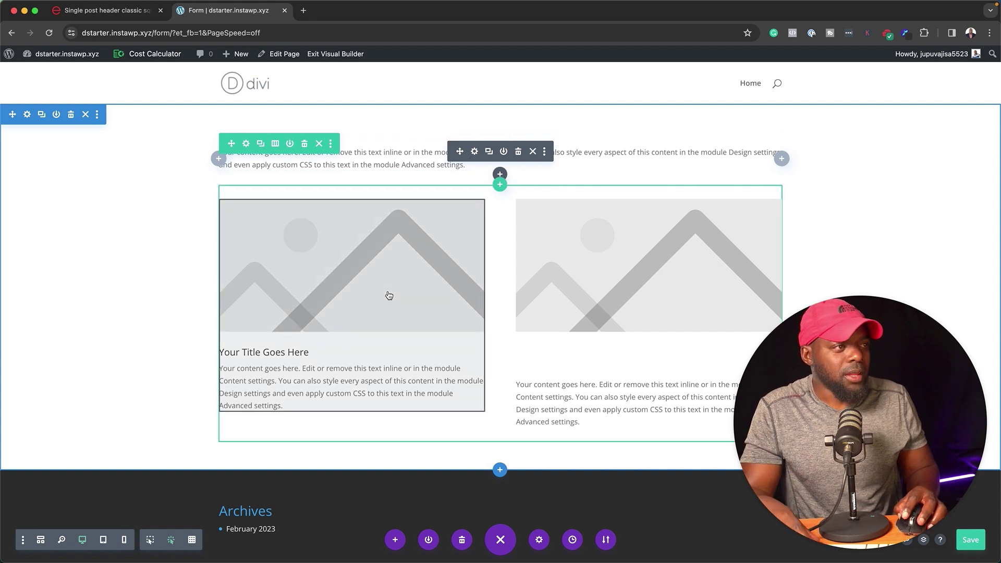
left_click(350, 367)
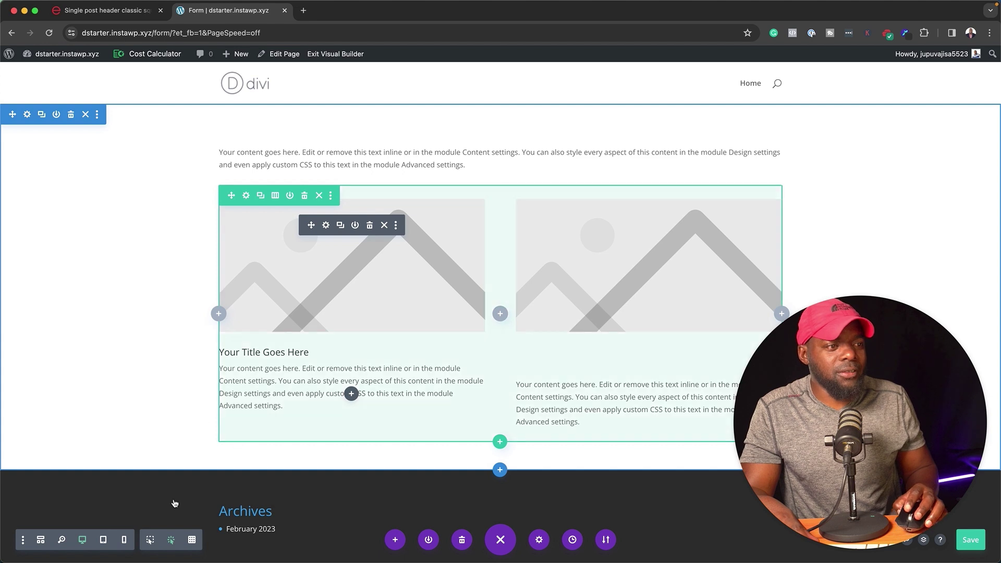
Step: Toggle between grid and hover modes, ending with grid mode on, then save the page with Cmd+S
left_click(191, 540)
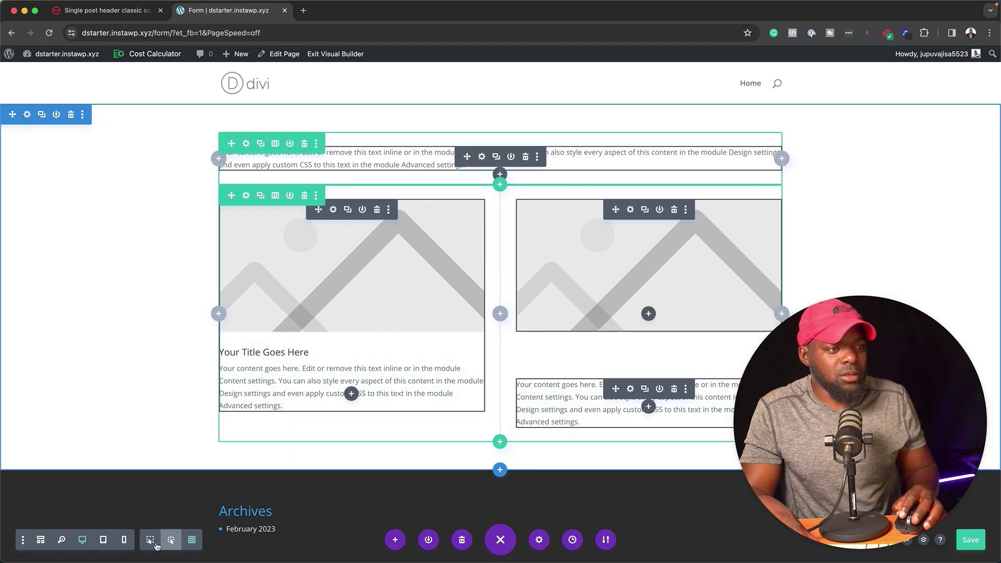
left_click(170, 541)
left_click(192, 541)
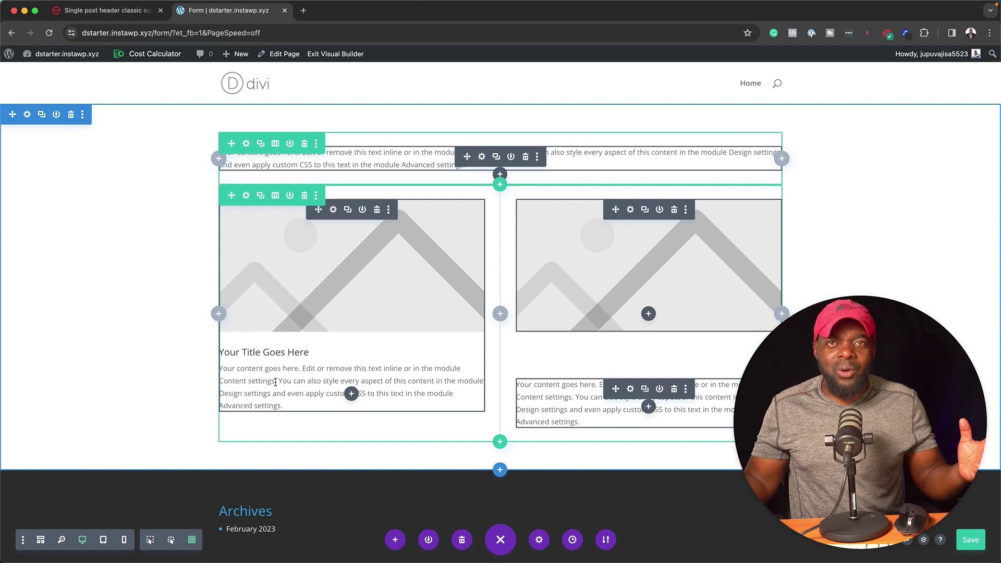
key("super+s")
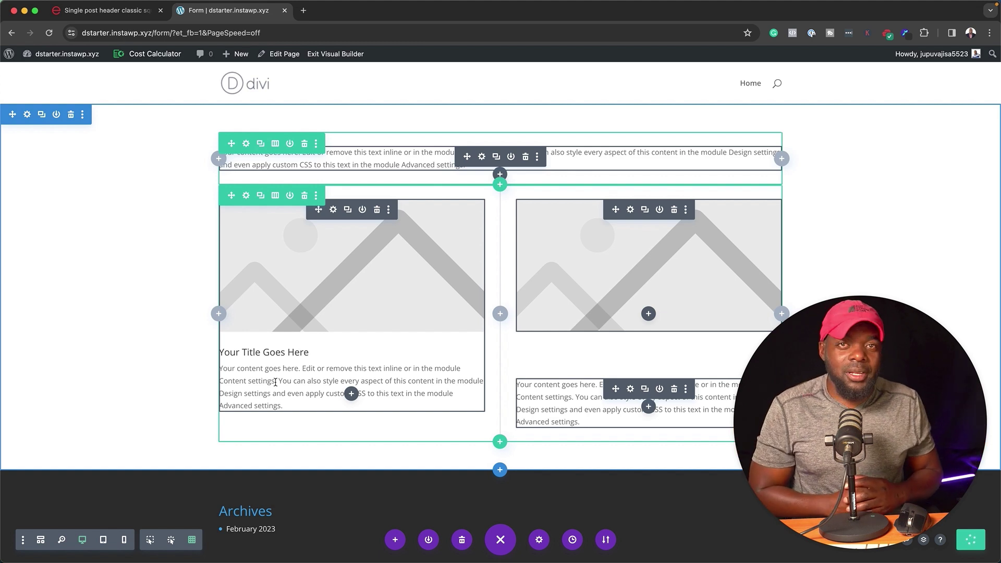